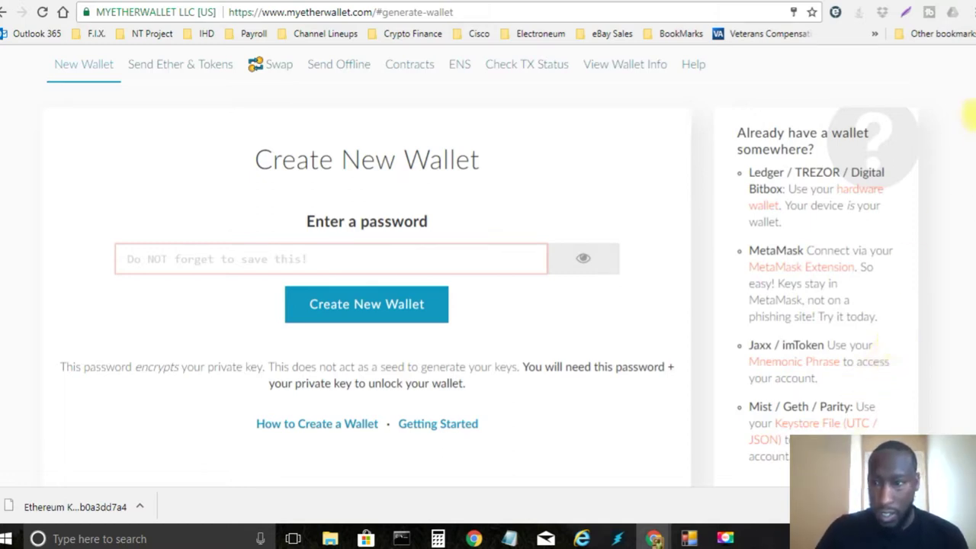
Enter a wallet password and try to create the wallet; it is rejected as too short
scroll(966, 114, "up", 2)
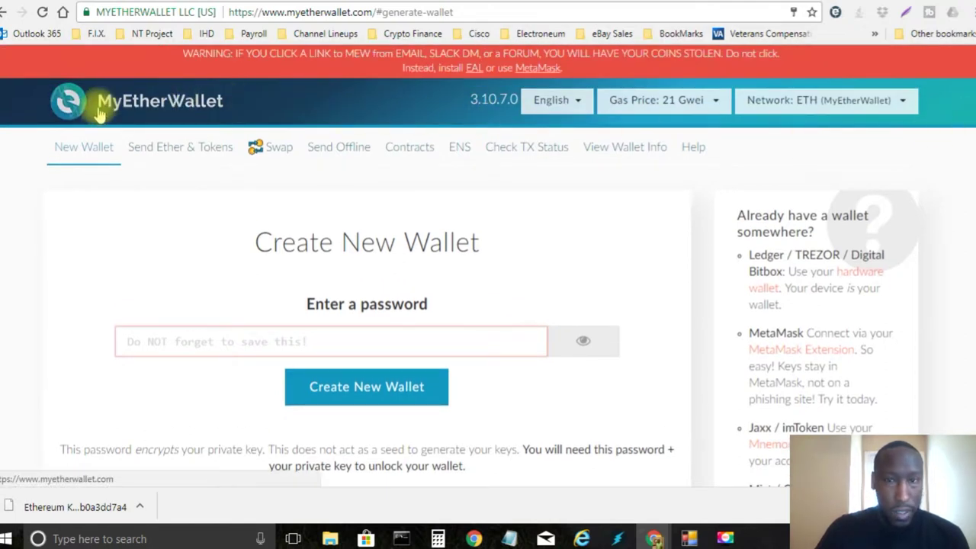
scroll(968, 183, "down", 1)
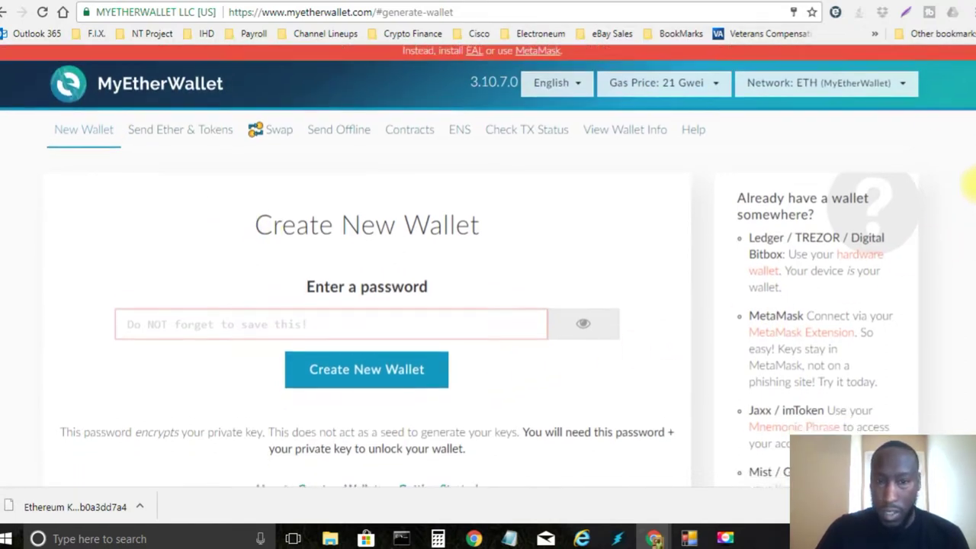
scroll(969, 183, "down", 1)
left_click(393, 296)
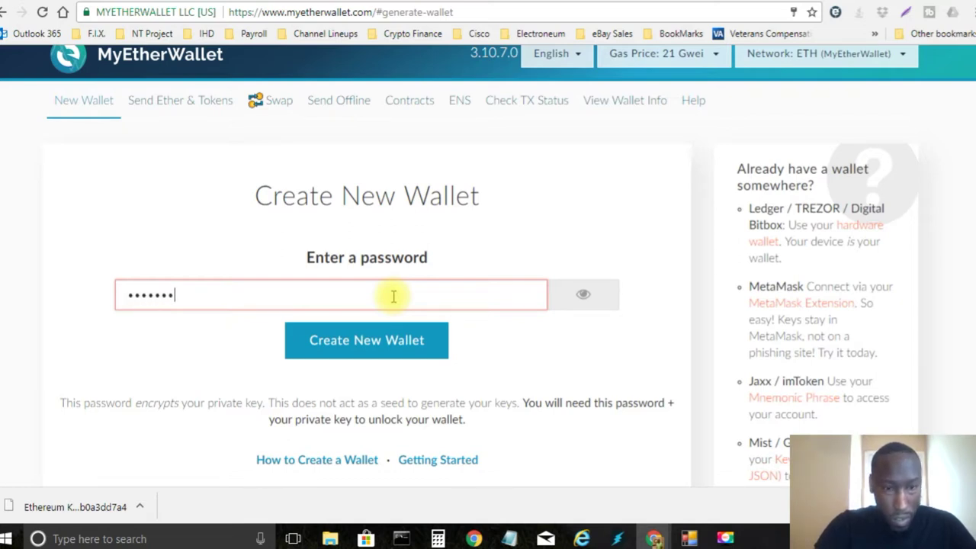
left_click(376, 343)
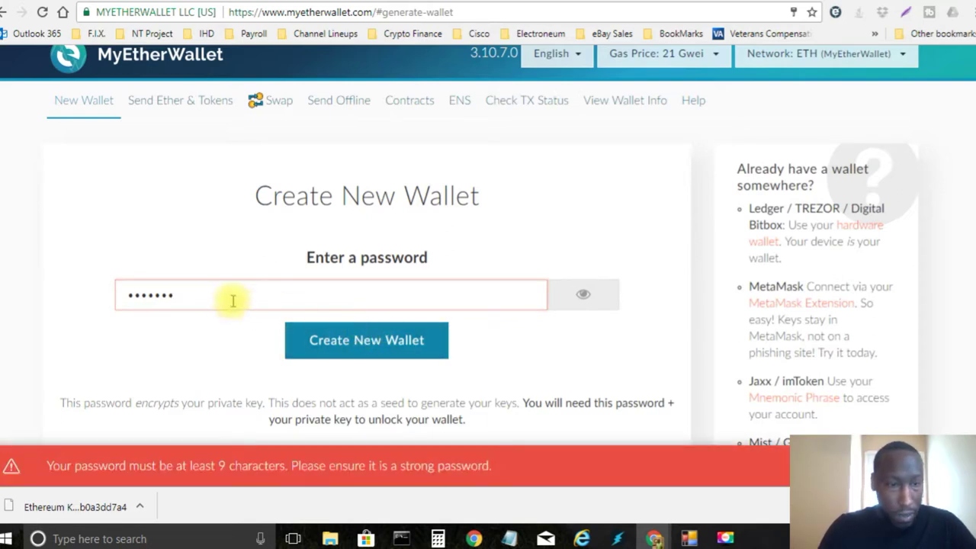
Replace it with a password of at least nine characters and create the wallet
left_click_drag(228, 299, 61, 303)
key("BackSpace")
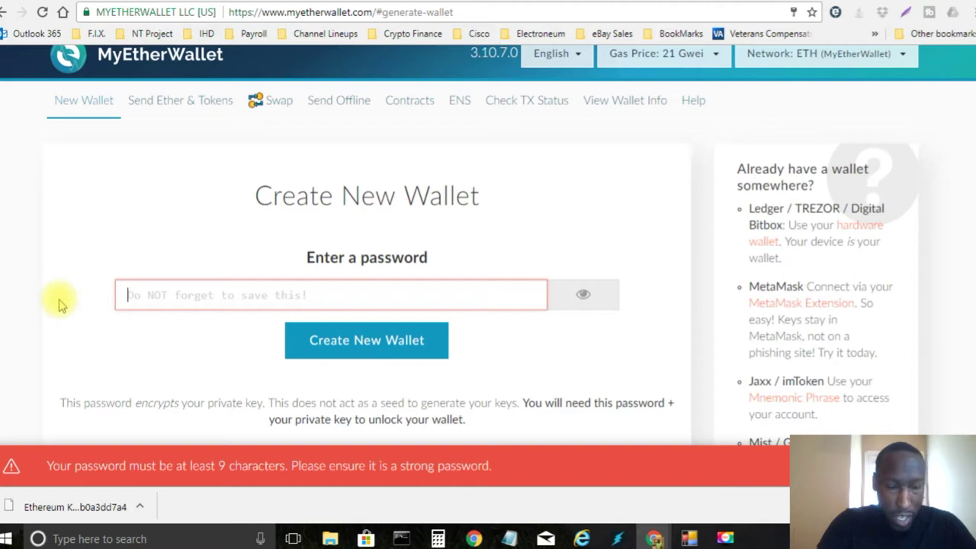
type("p")
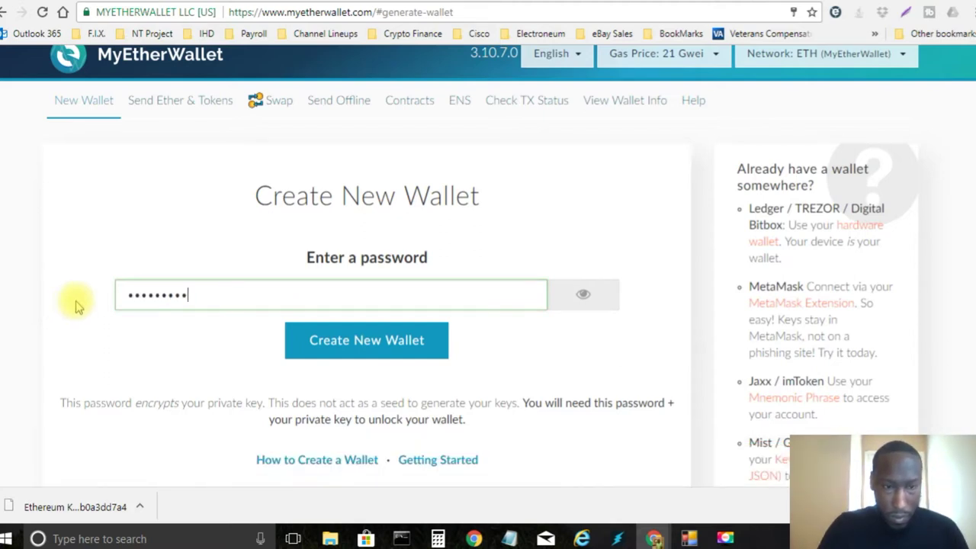
left_click(338, 344)
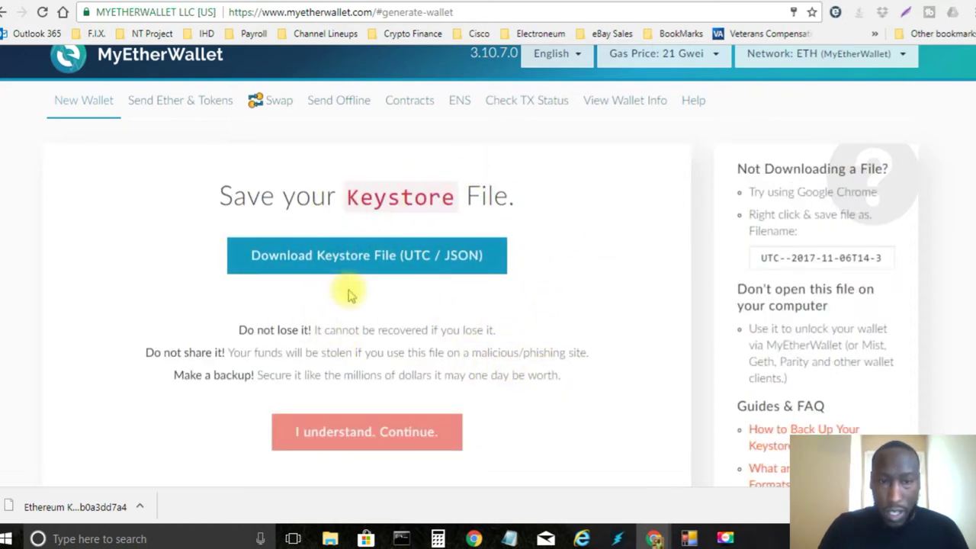
Download the wallet's keystore file to the Desktop and continue past the keystore step
left_click(344, 254)
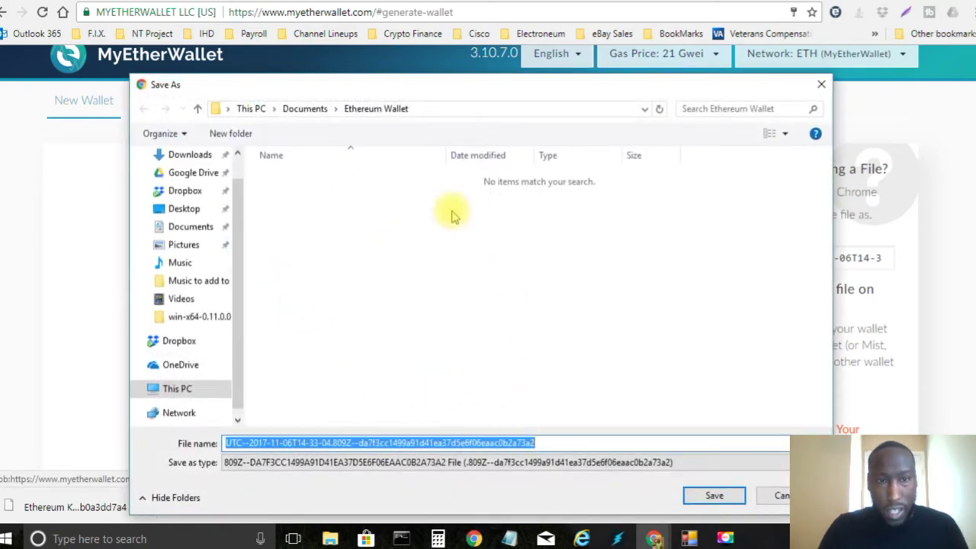
scroll(236, 213, "up", 1)
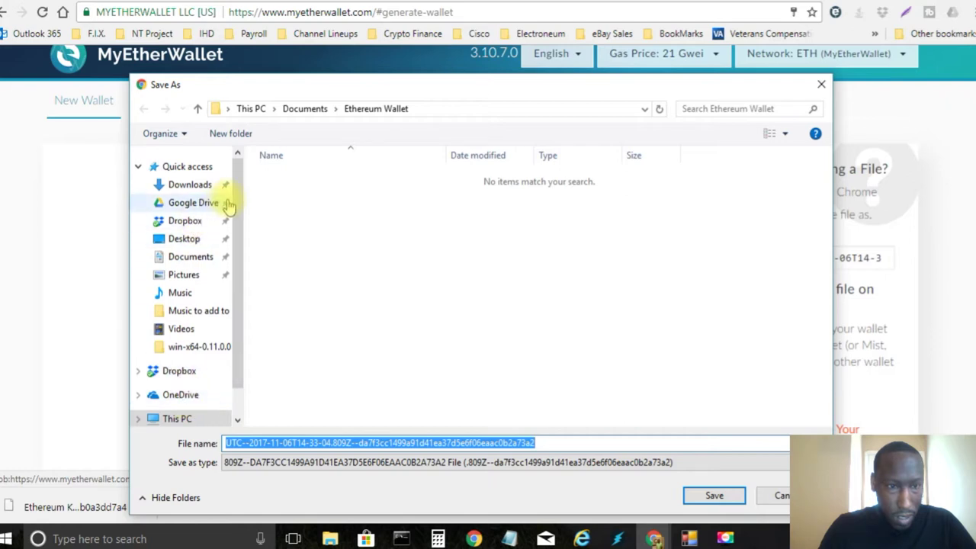
left_click(183, 238)
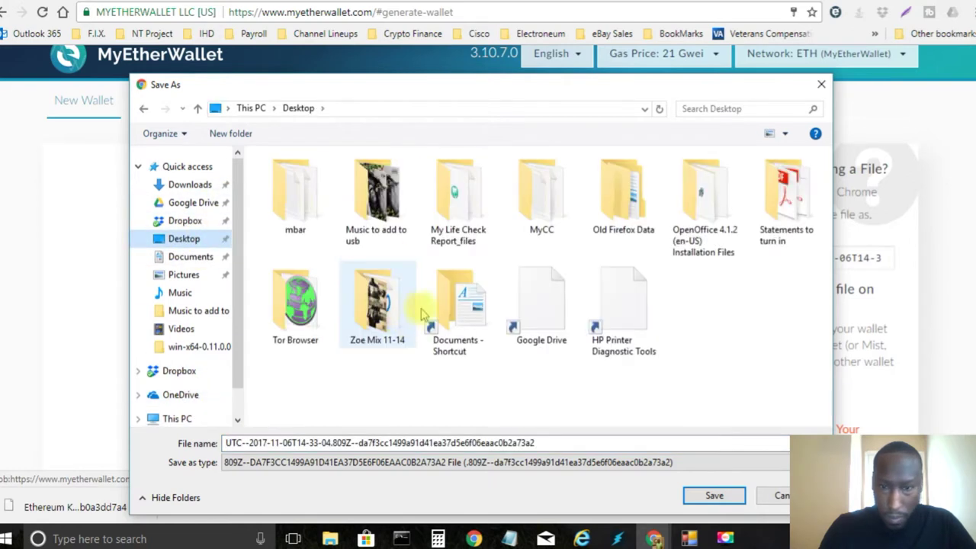
left_click(592, 443)
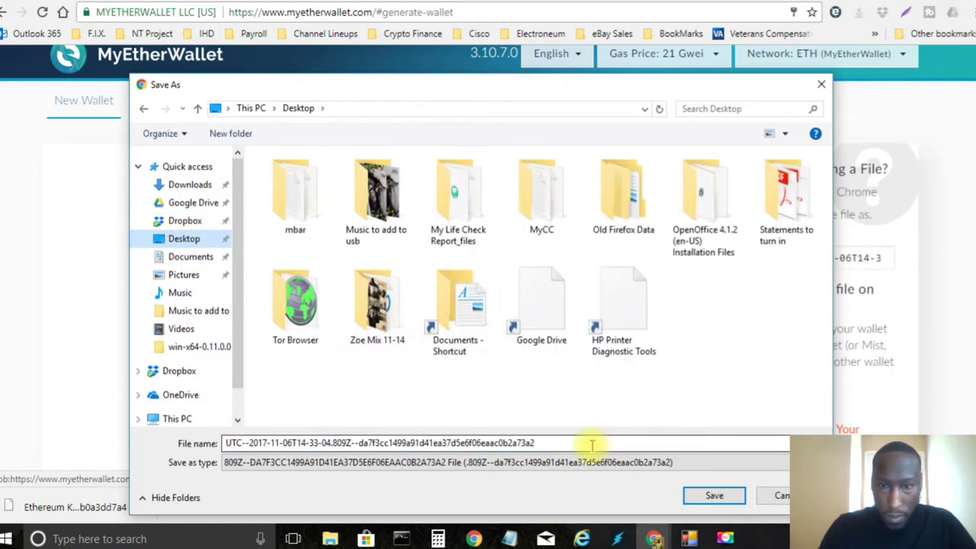
left_click(714, 496)
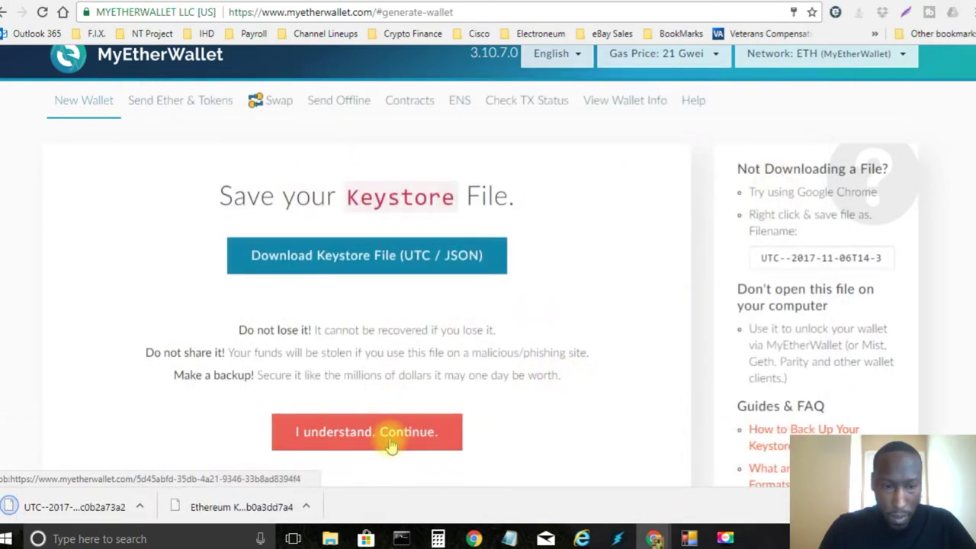
left_click(333, 429)
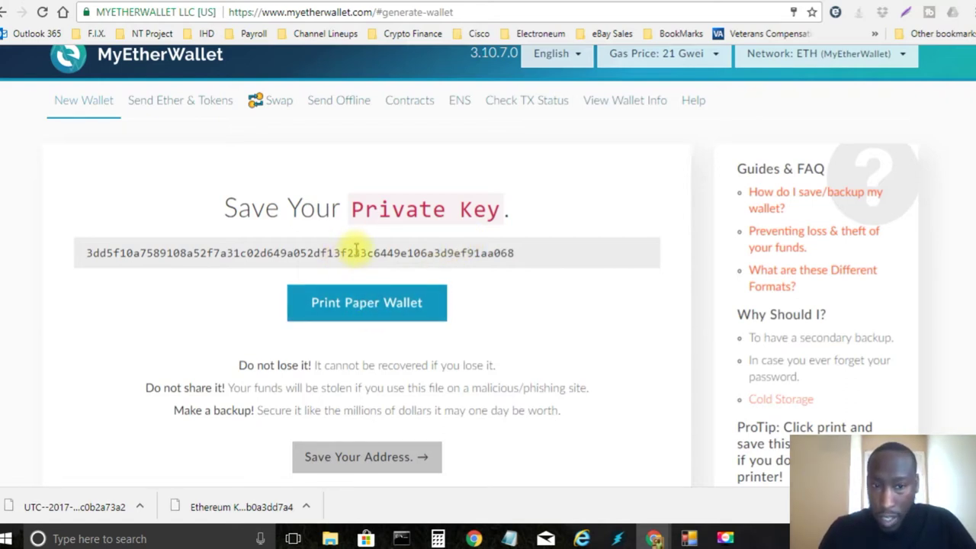
Save a copy of the wallet's private key in a new Notepad note, then continue
double_click(356, 251)
key("ctrl+c")
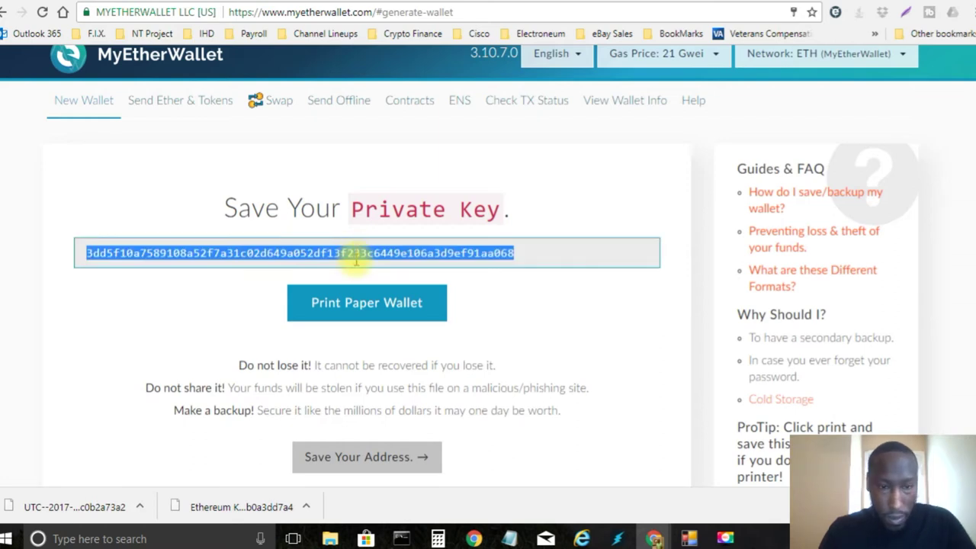
left_click(495, 298)
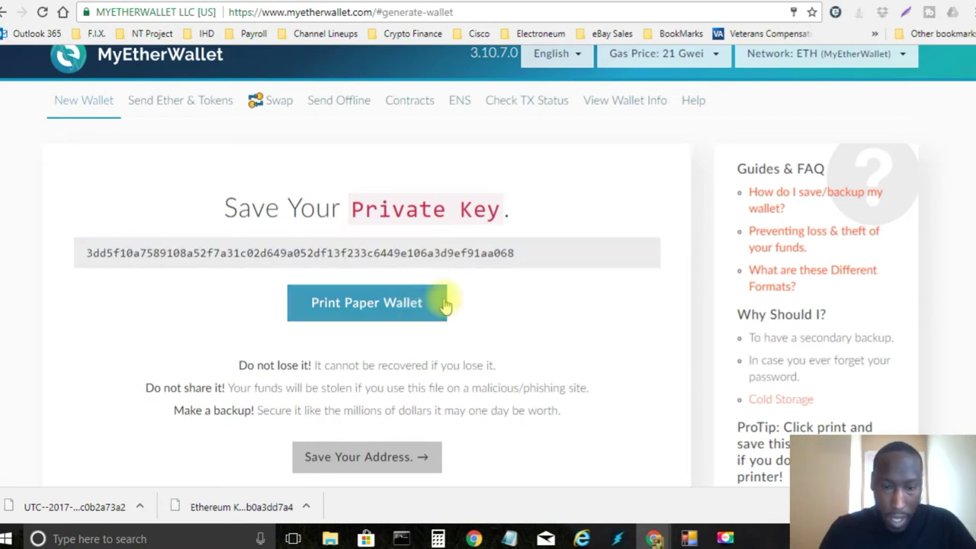
left_click(509, 538)
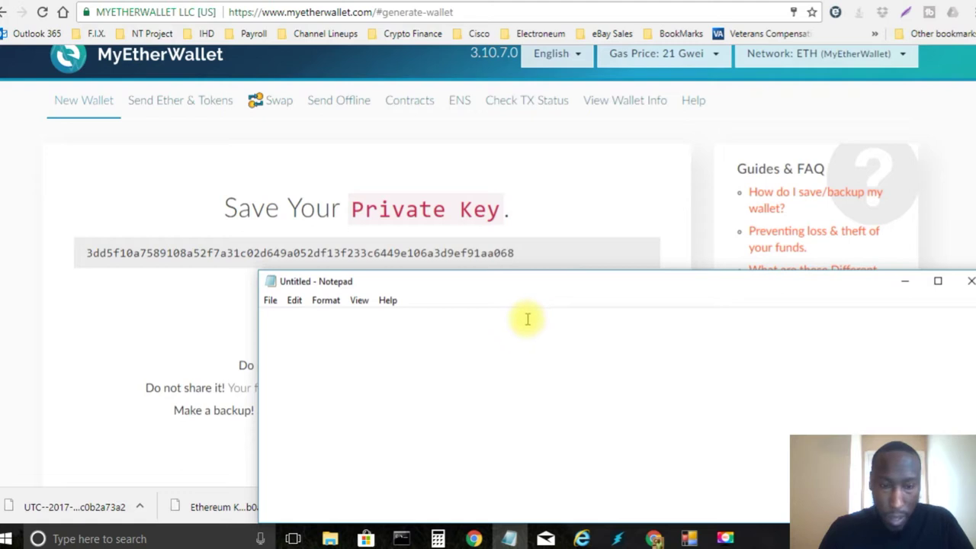
key("ctrl+v")
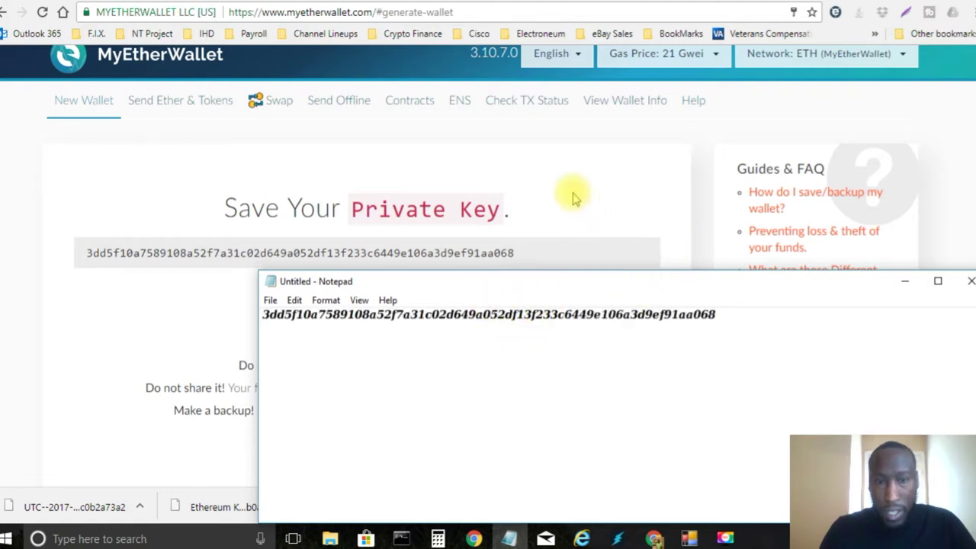
left_click(574, 196)
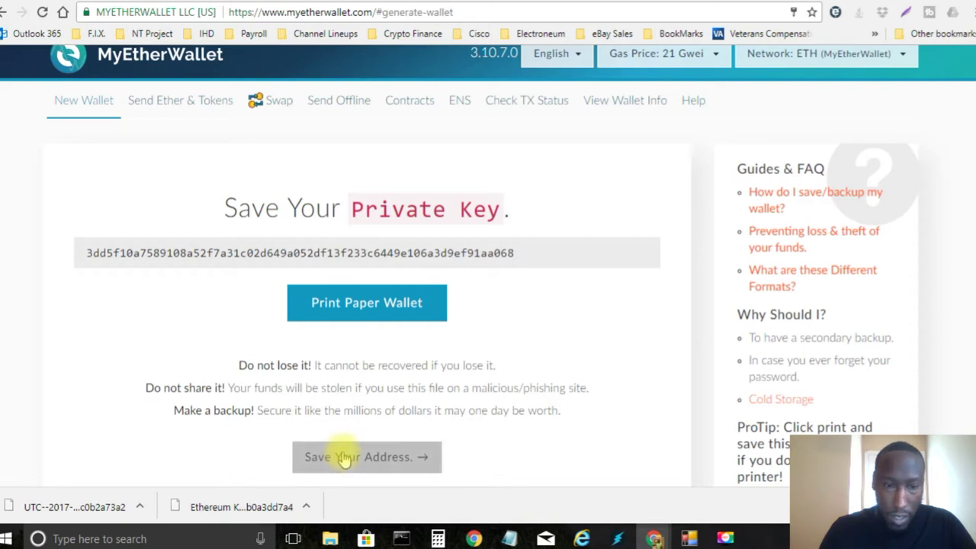
left_click(345, 458)
Unlock the wallet via Private Key with the pasted key and dismiss the save-password prompt
scroll(401, 260, "down", 1)
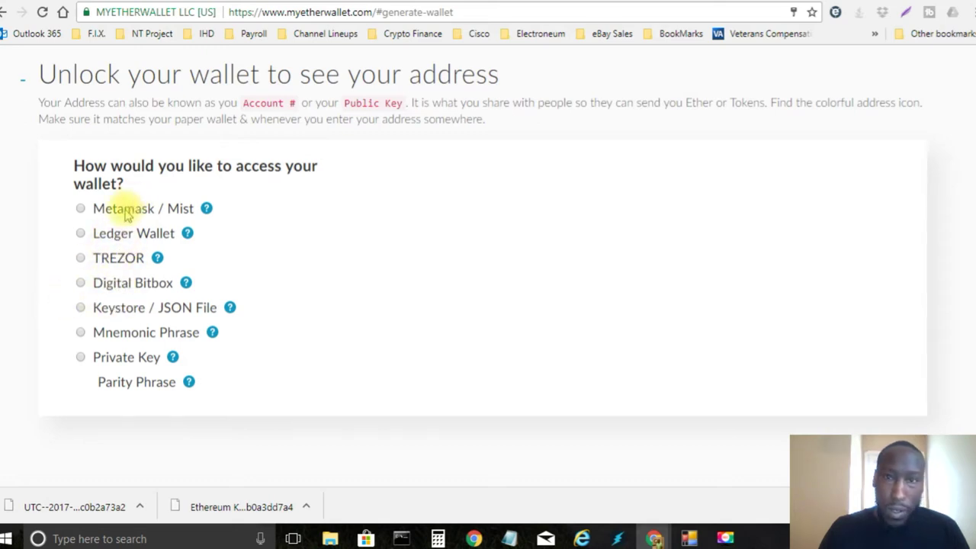
left_click(81, 357)
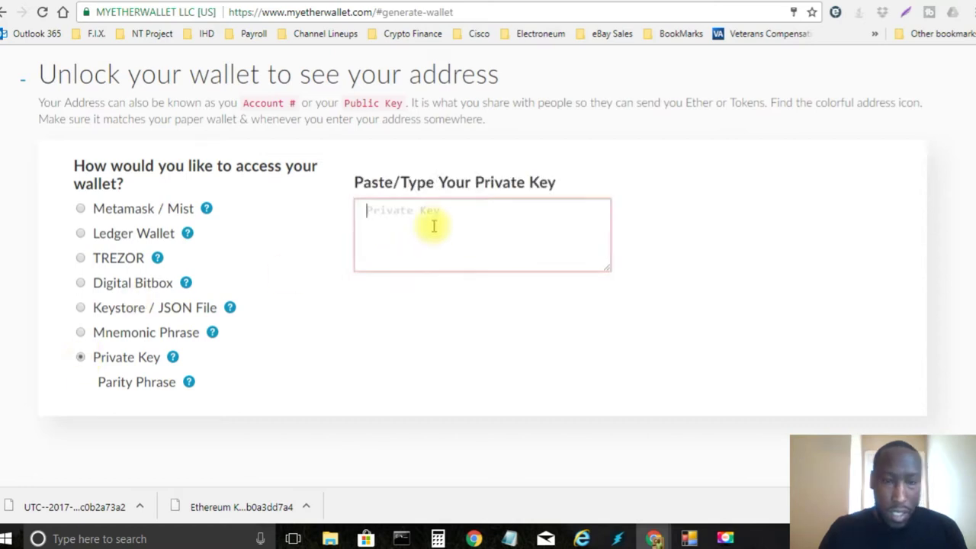
key("ctrl+v")
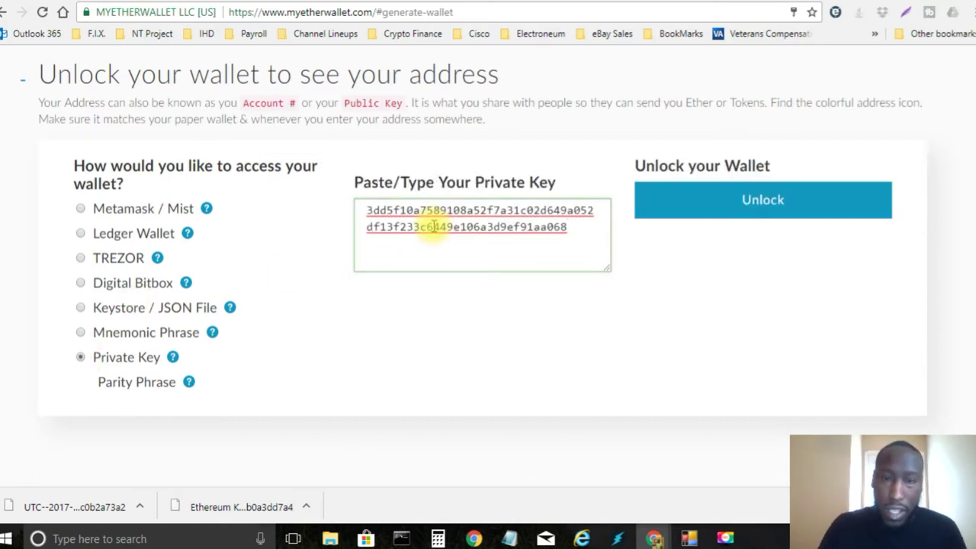
left_click(761, 200)
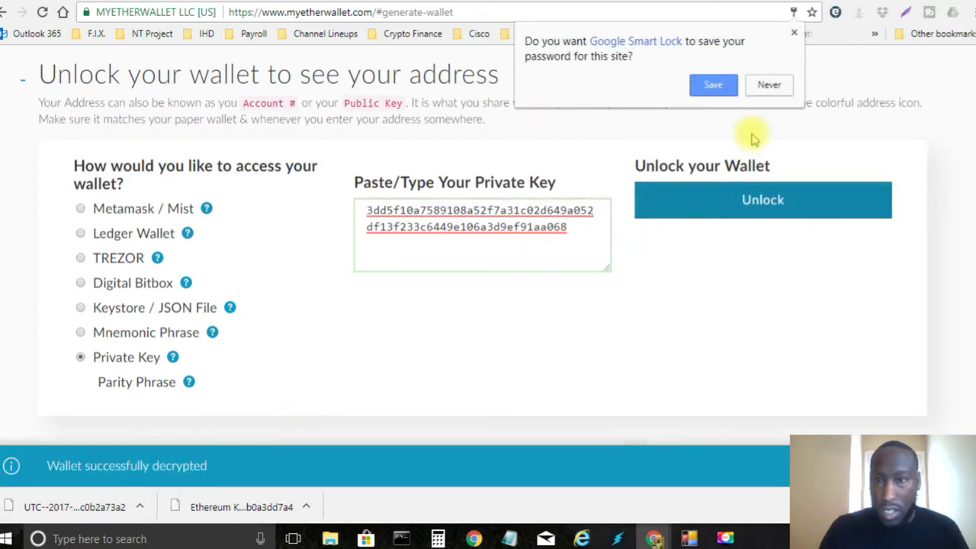
left_click(796, 34)
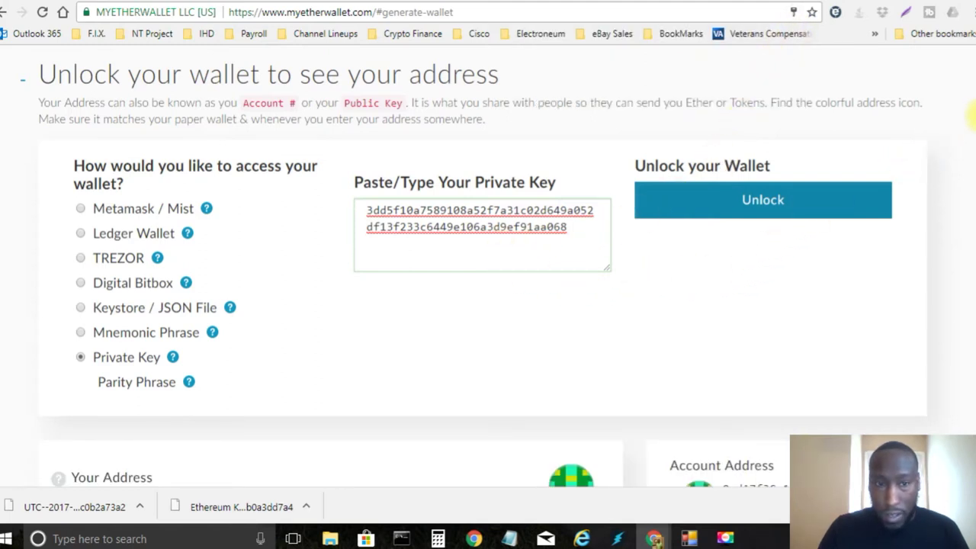
scroll(973, 114, "up", 1)
Select the wallet address in the Your Address field and the Account Address text
scroll(973, 115, "down", 5)
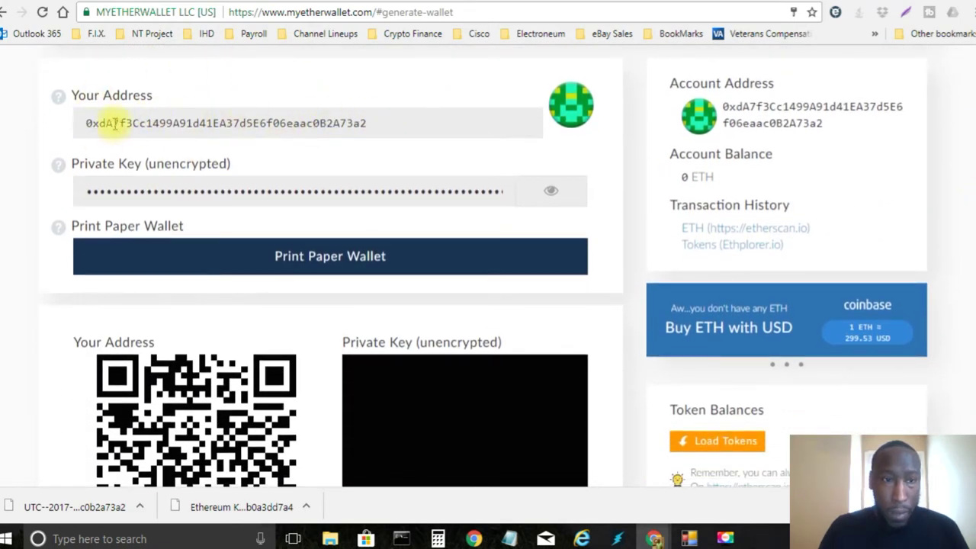
left_click(191, 116)
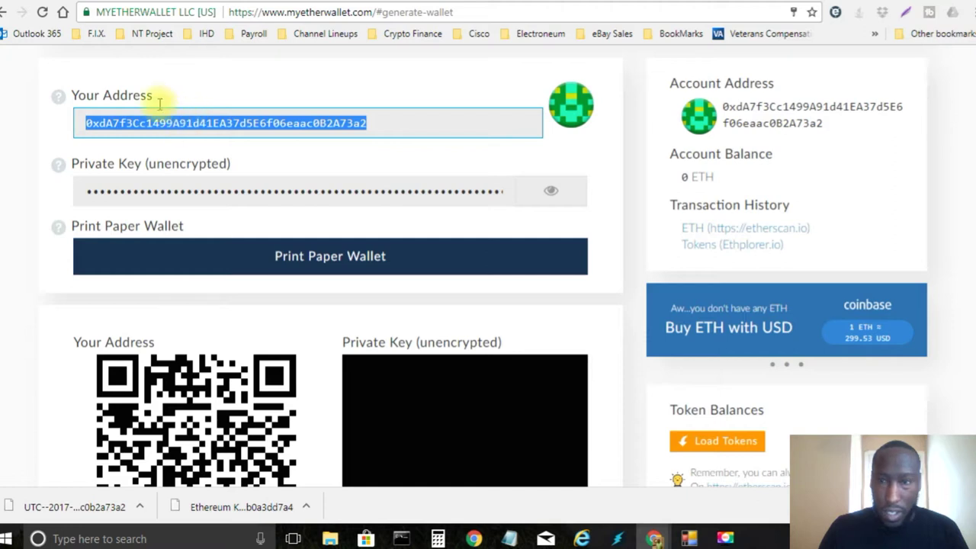
double_click(772, 107)
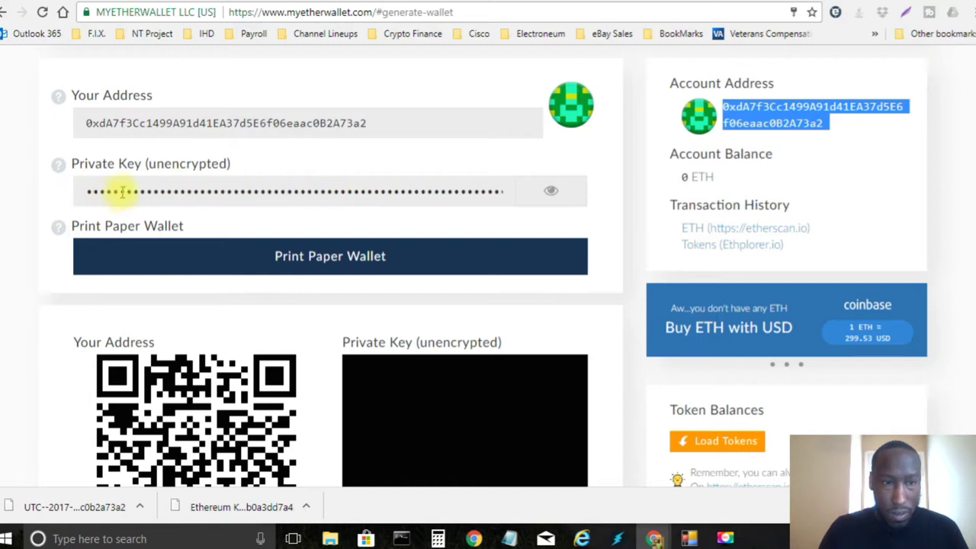
left_click(563, 198)
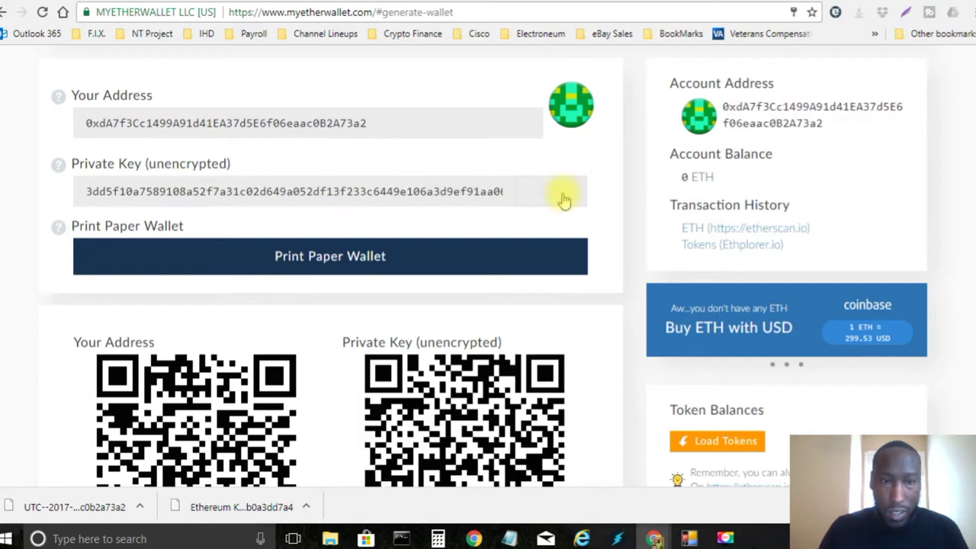
scroll(553, 197, "down", 1)
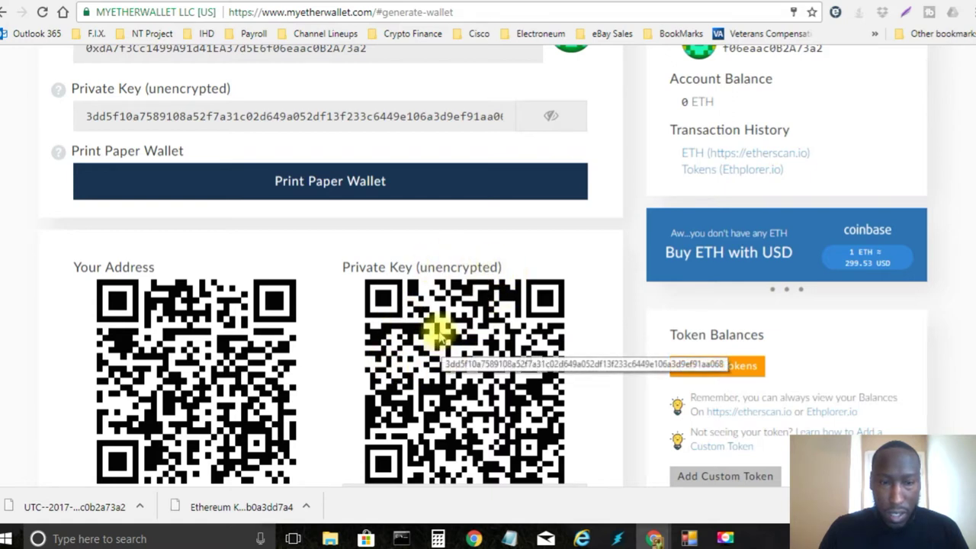
left_click(553, 118)
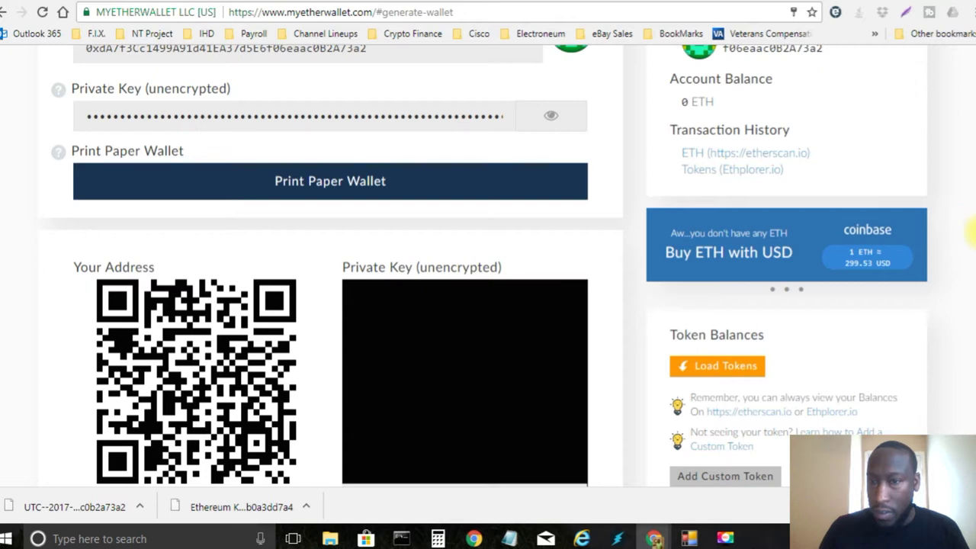
scroll(970, 231, "up", 1)
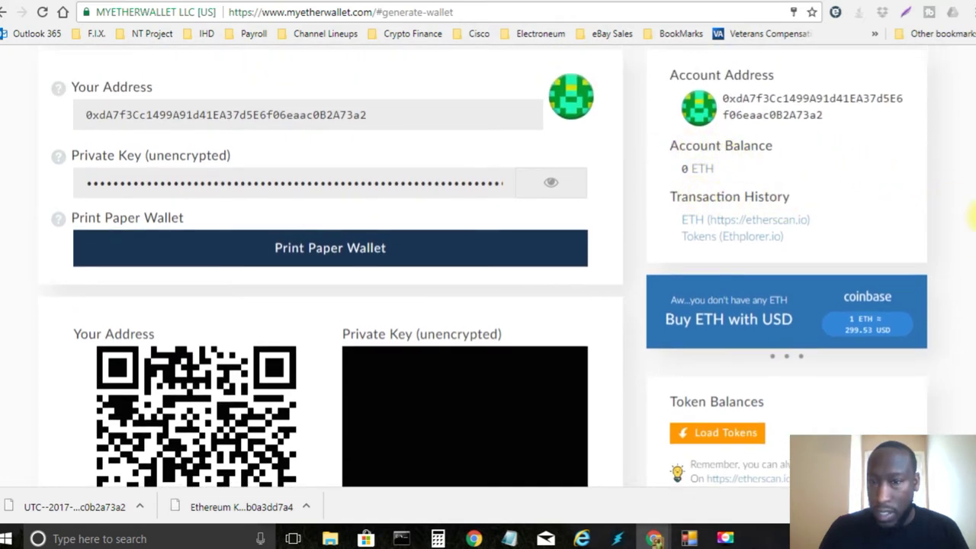
scroll(972, 202, "up", 1)
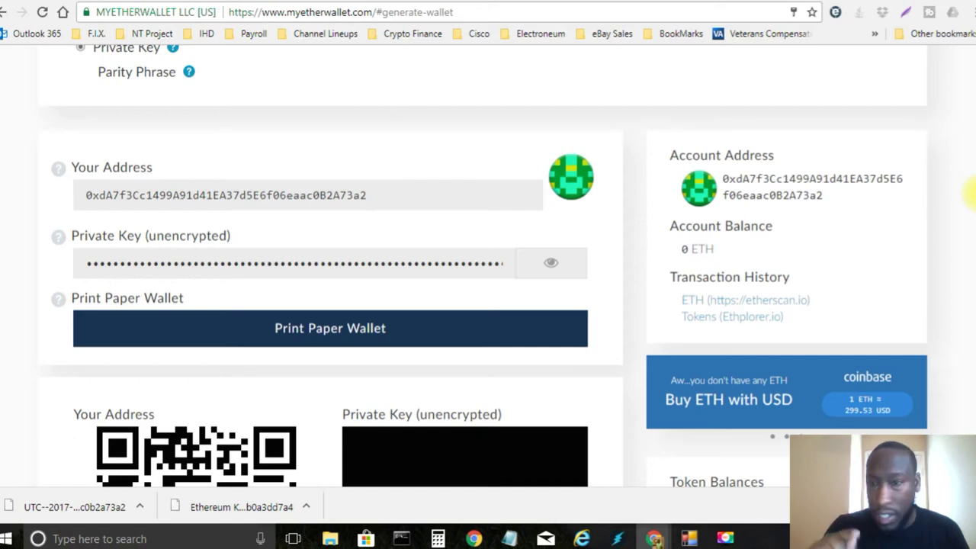
Expand the Add Custom Token form under Token Balances
scroll(968, 153, "down", 2)
scroll(967, 228, "down", 2)
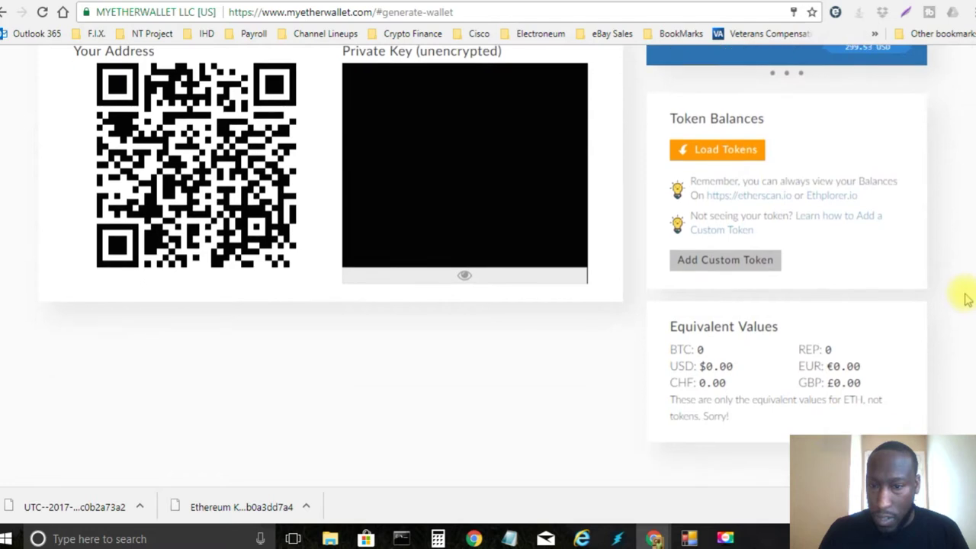
scroll(961, 305, "down", 2)
scroll(965, 320, "up", 1)
scroll(968, 308, "up", 2)
scroll(971, 278, "up", 1)
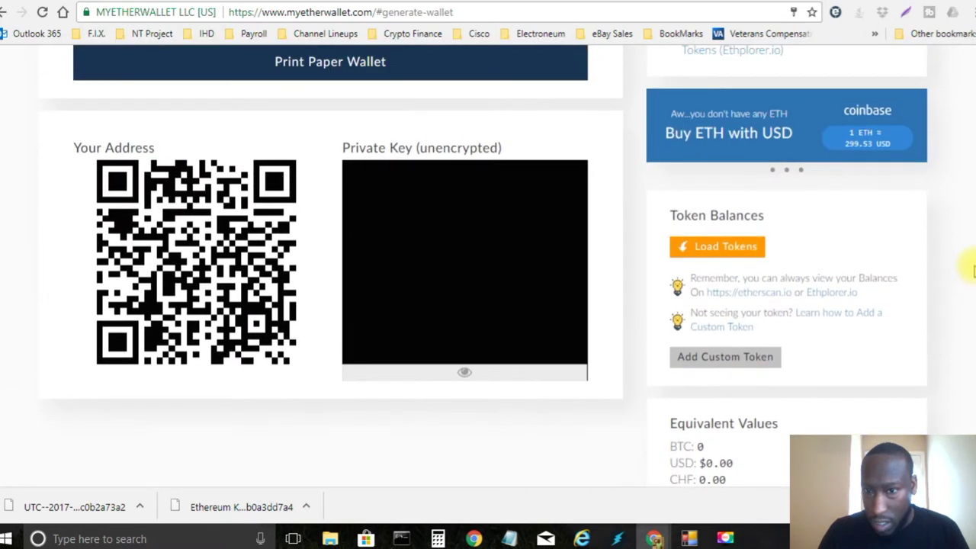
scroll(969, 274, "down", 2)
scroll(965, 320, "down", 2)
scroll(965, 335, "up", 1)
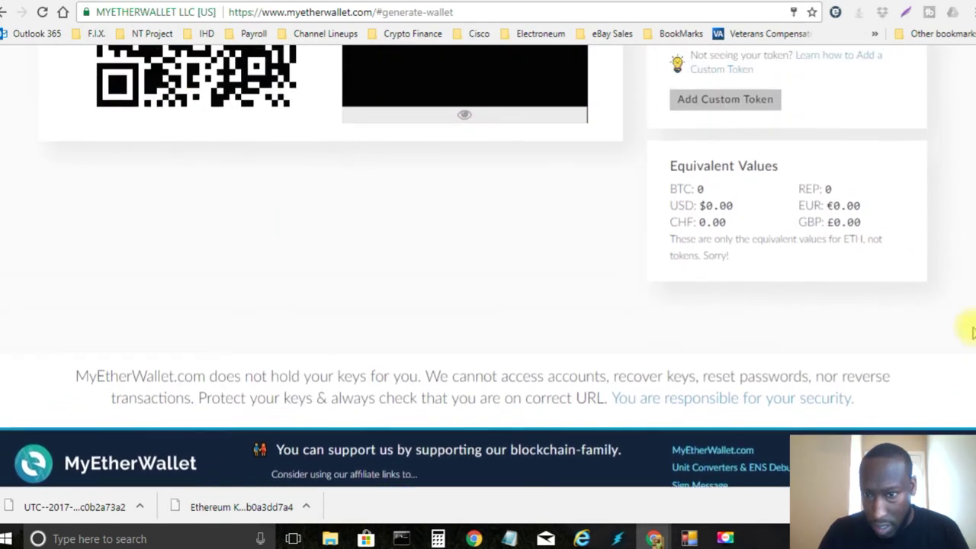
scroll(744, 232, "up", 2)
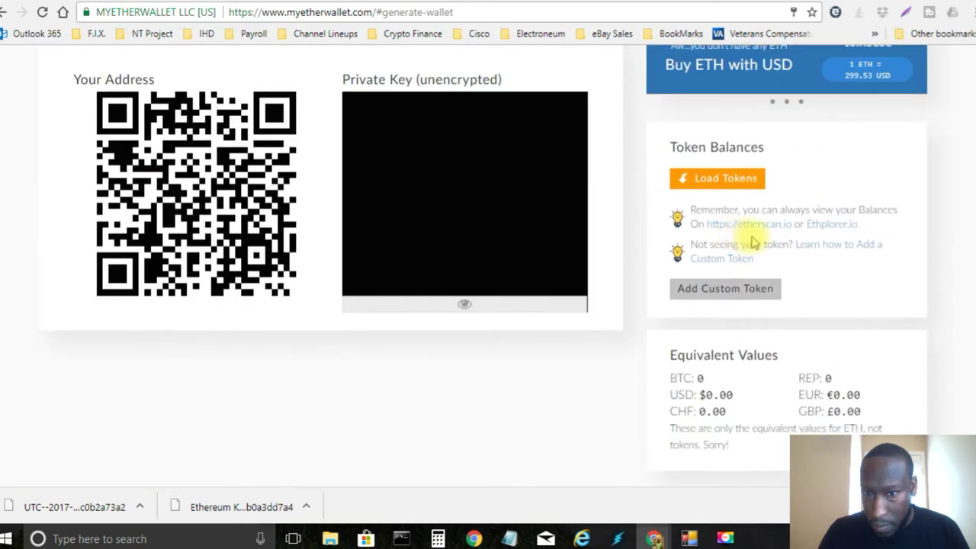
left_click(753, 291)
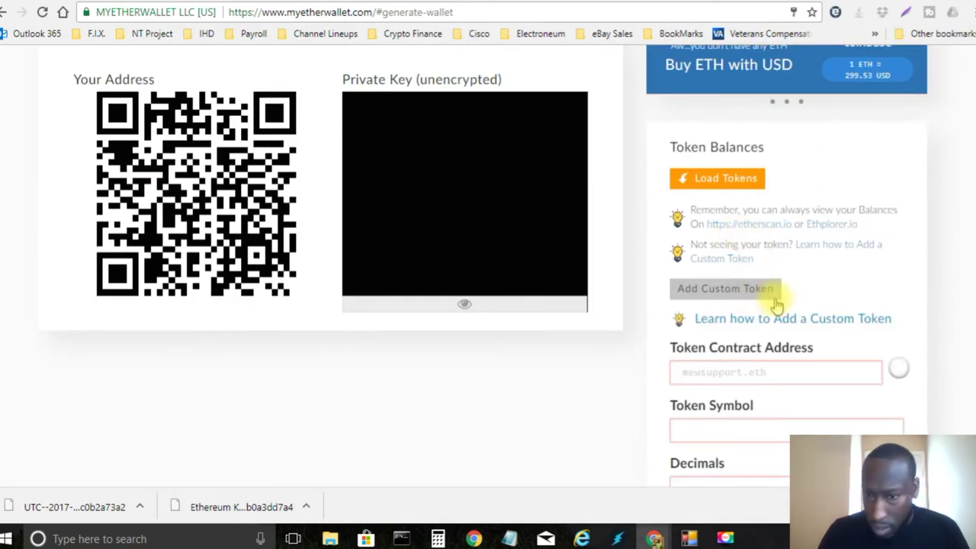
scroll(867, 275, "down", 2)
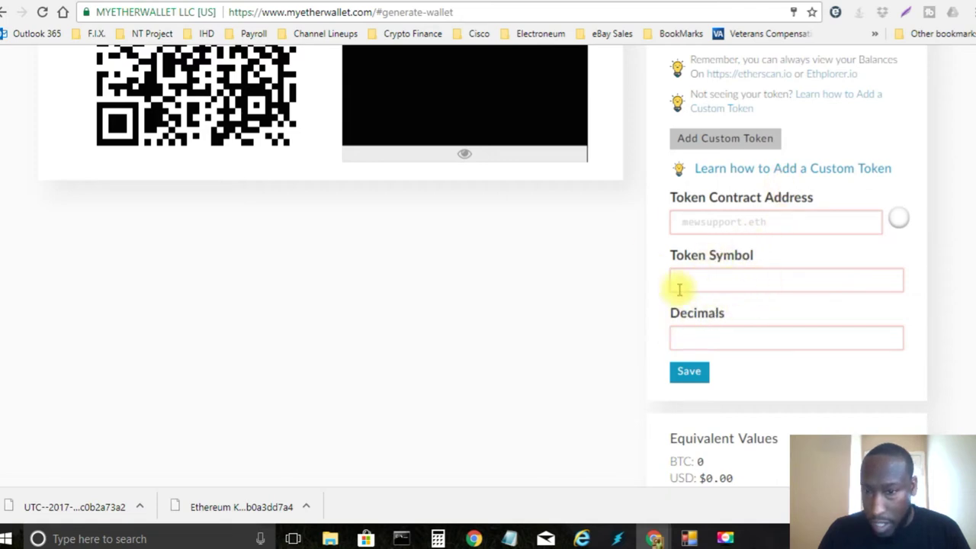
scroll(793, 251, "up", 2)
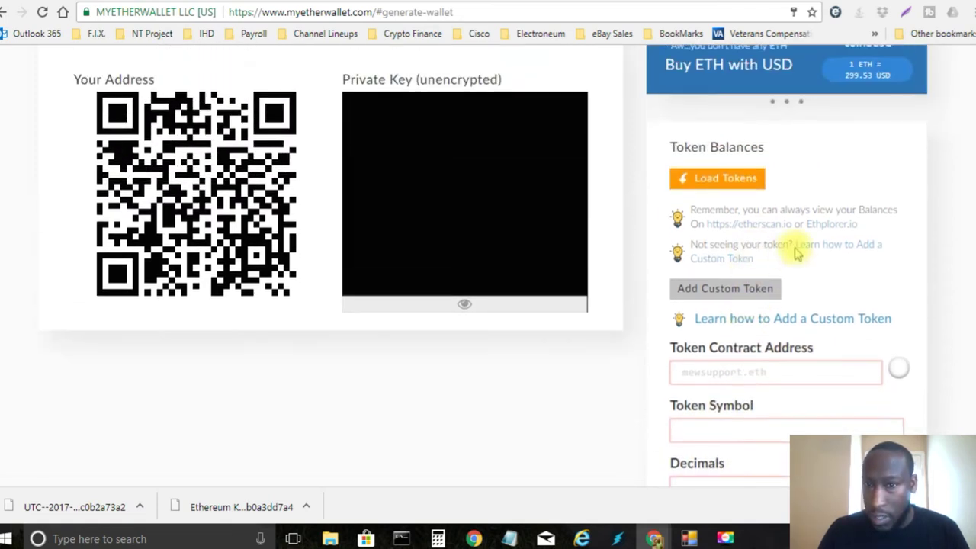
scroll(701, 238, "up", 2)
scroll(763, 229, "up", 3)
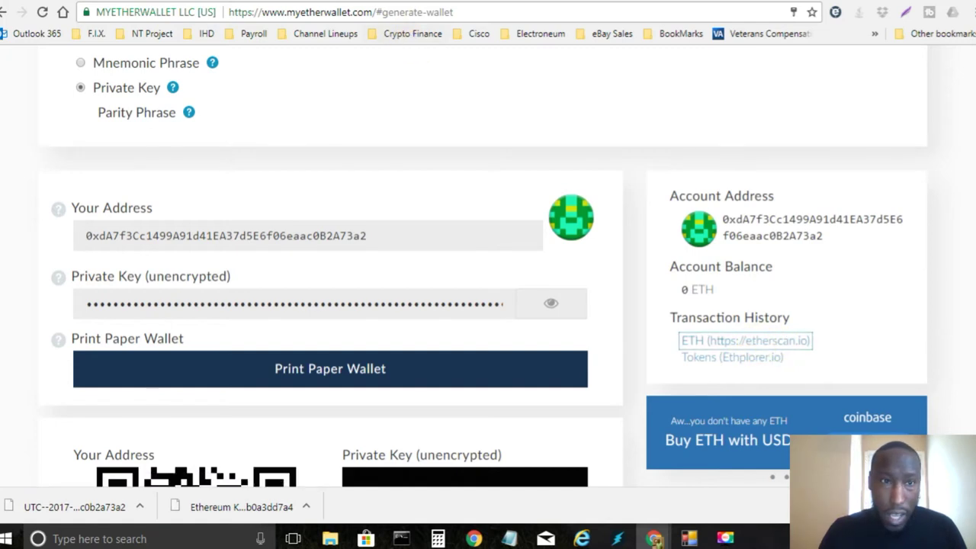
left_click(248, 2)
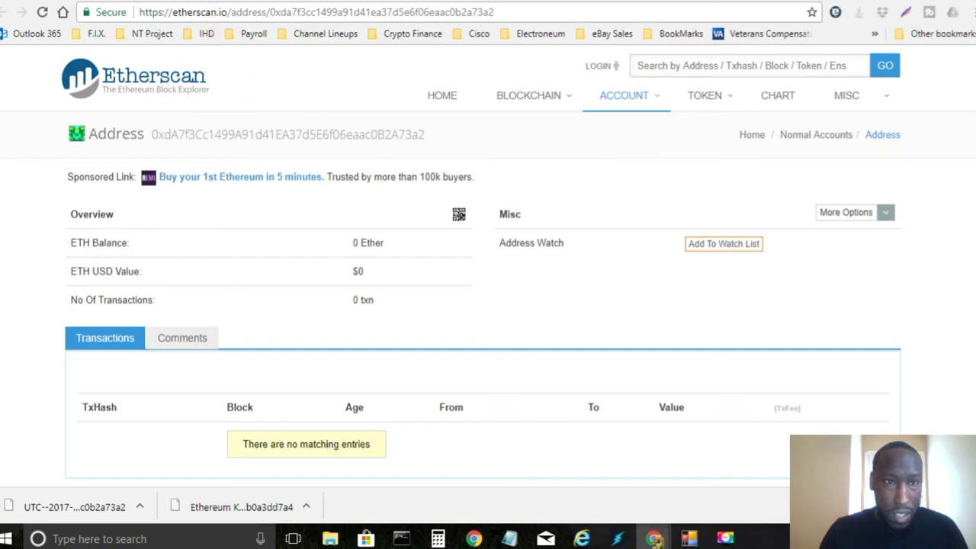
left_click(244, 4)
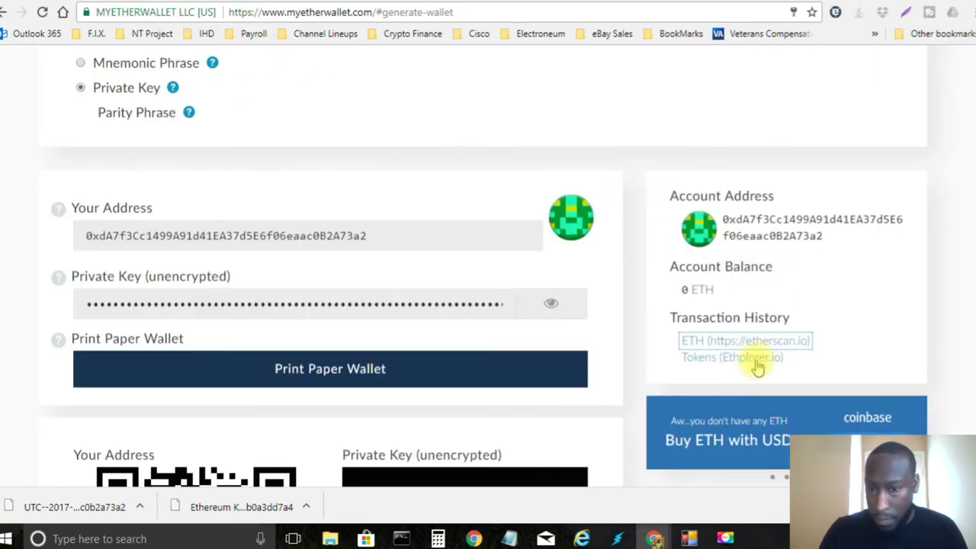
left_click(728, 366)
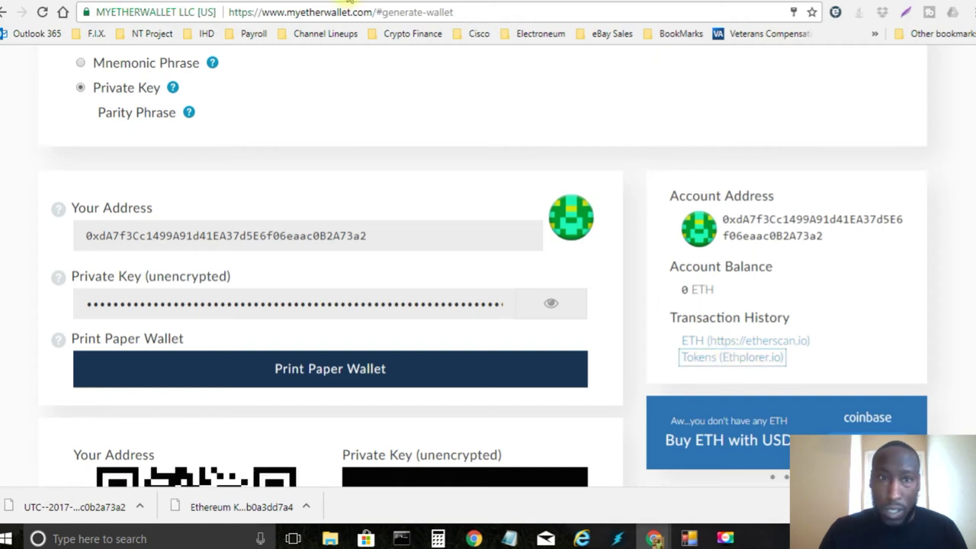
Check the address's 0.00 ETH balance and empty transfers on Ethplorer, then return to MyEtherWallet
left_click(347, 3)
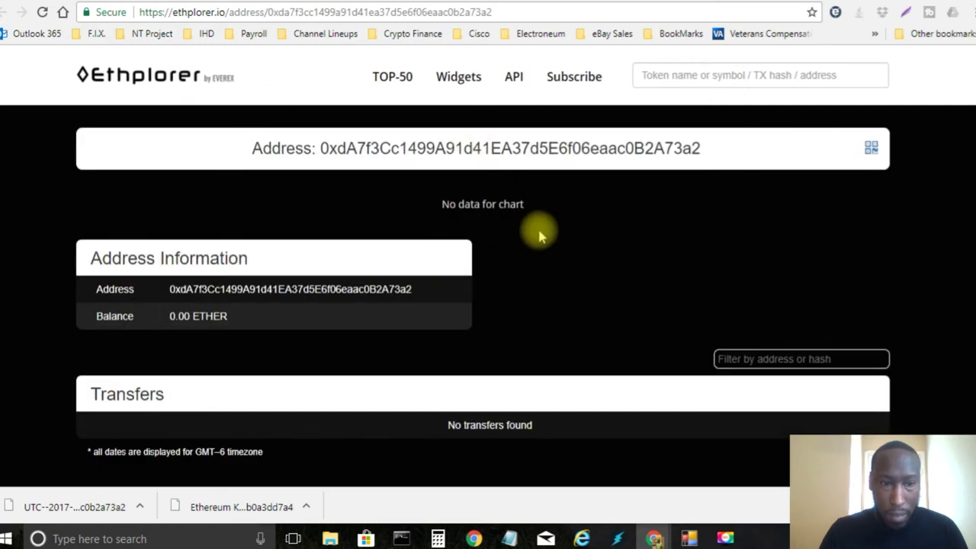
scroll(539, 236, "down", 2)
scroll(560, 218, "down", 2)
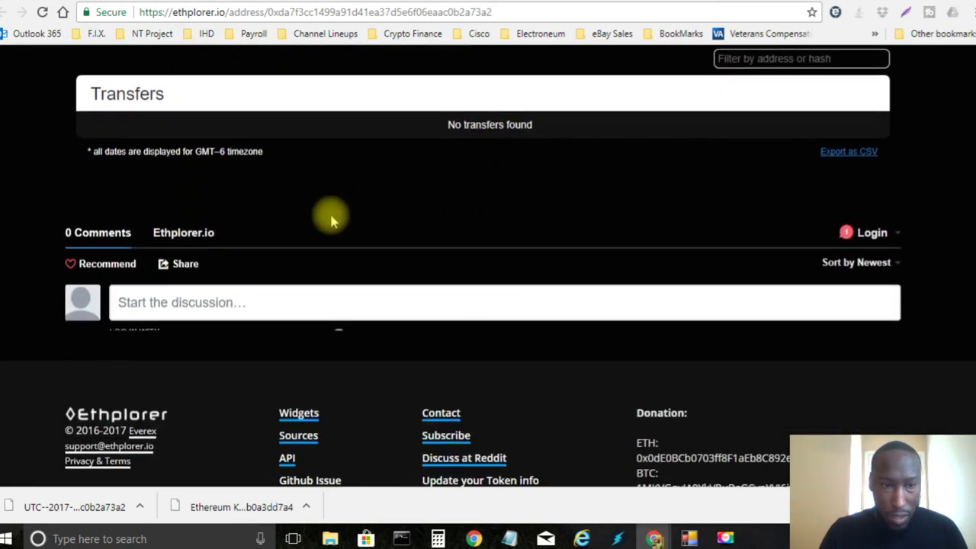
scroll(389, 236, "up", 2)
scroll(427, 176, "up", 1)
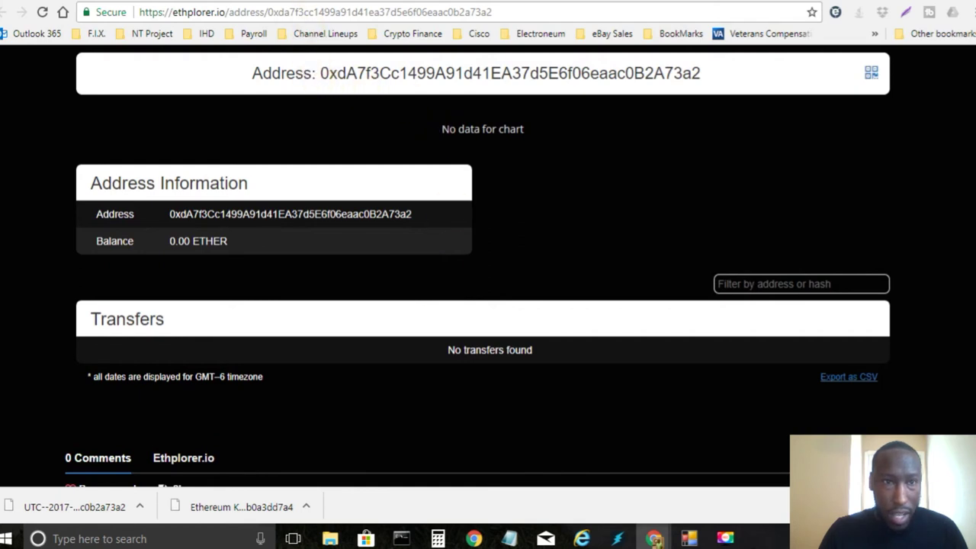
left_click(317, 4)
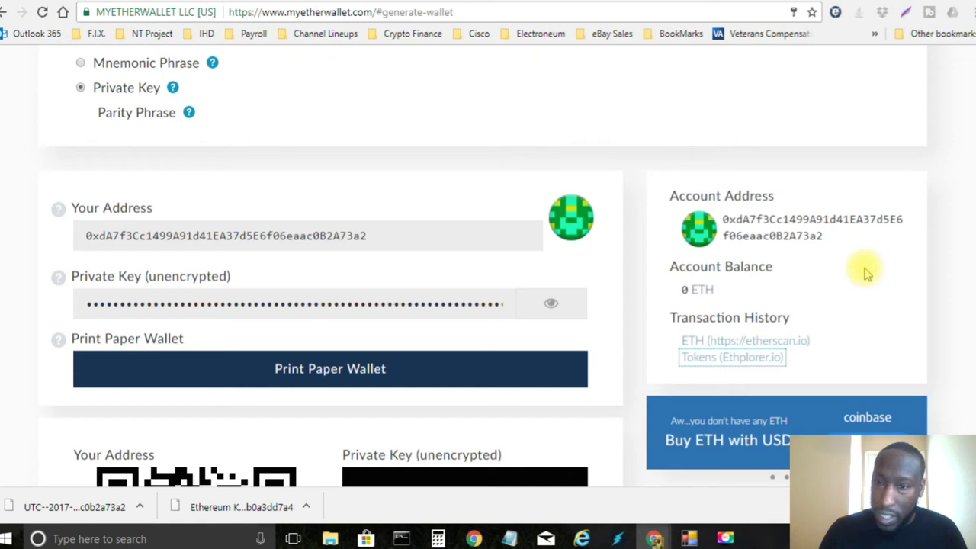
scroll(972, 197, "up", 2)
scroll(972, 168, "up", 2)
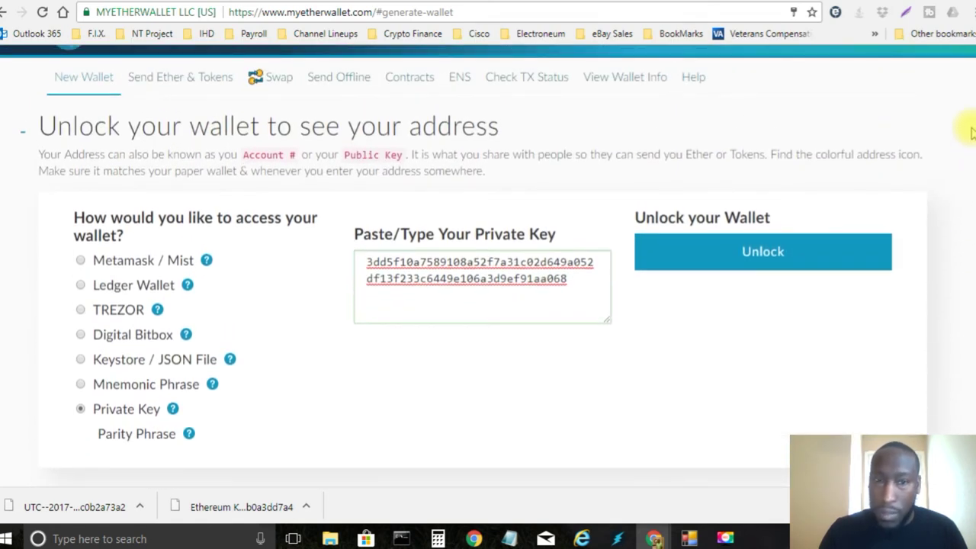
scroll(972, 137, "down", 4)
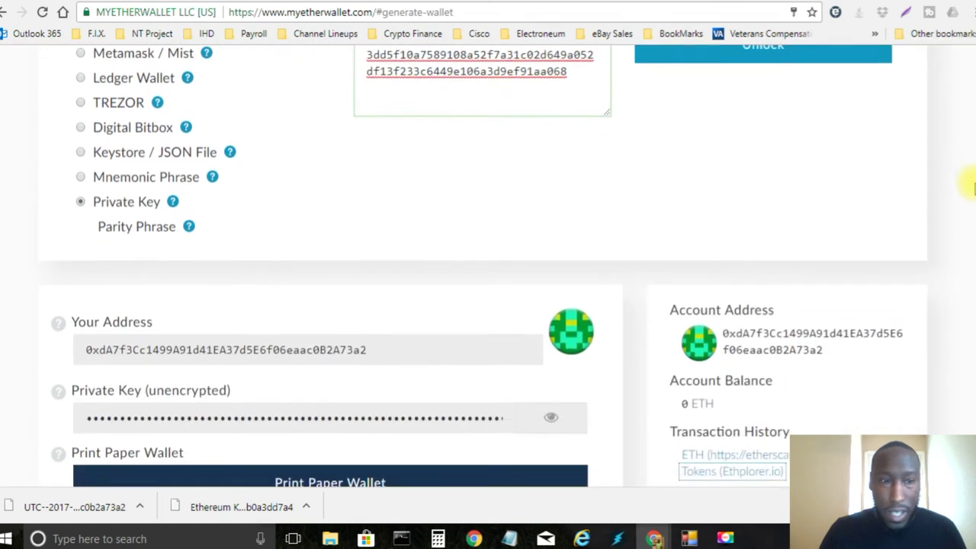
scroll(972, 157, "up", 2)
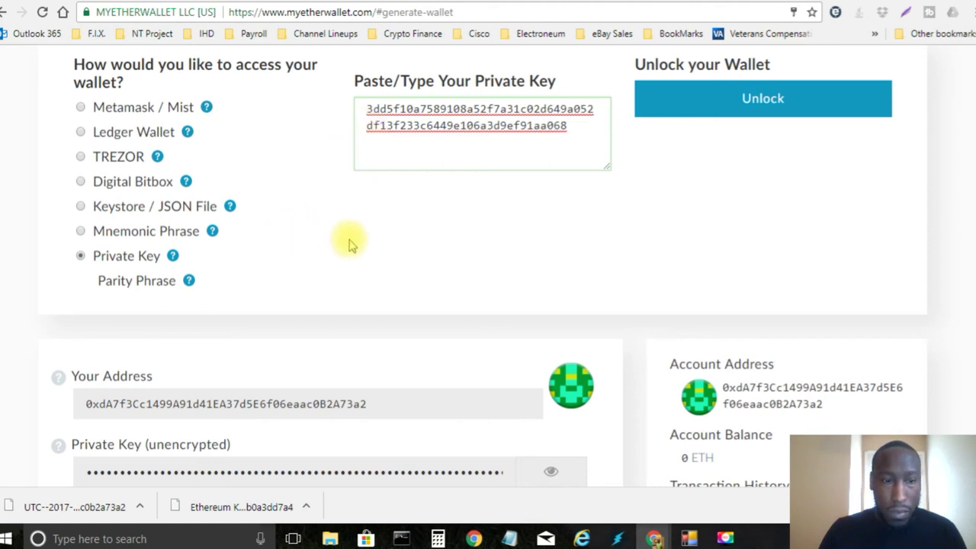
scroll(427, 221, "down", 3)
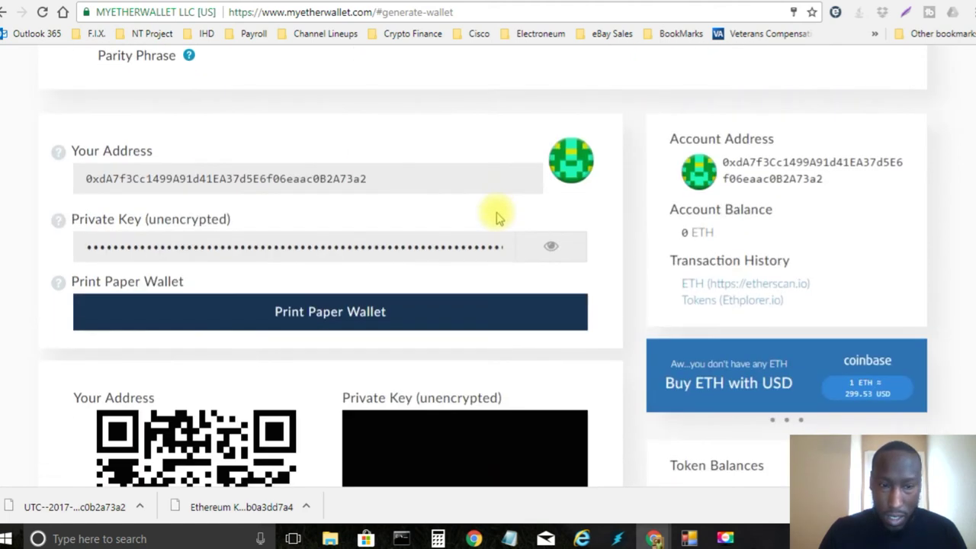
scroll(538, 205, "down", 2)
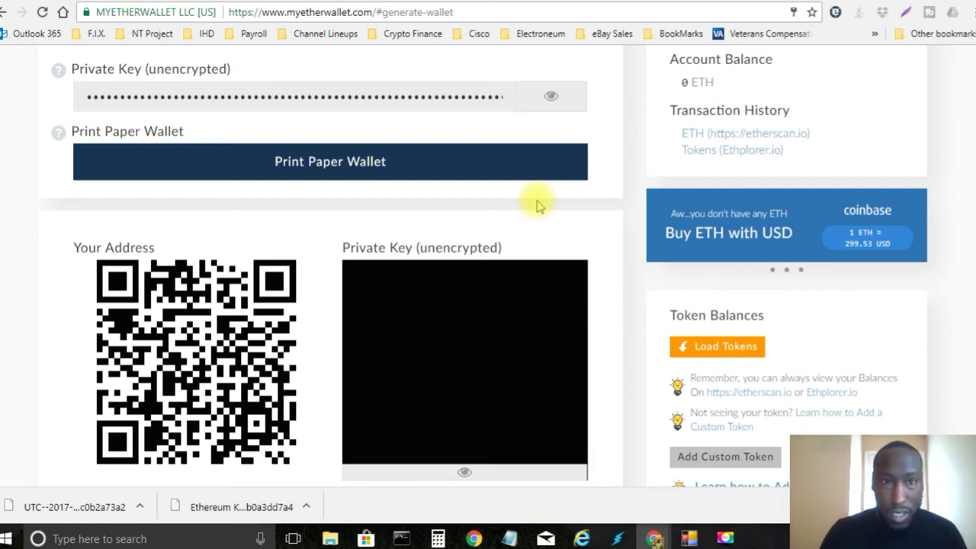
Switch to the BitCoiN BraN YouTube channel home page
left_click(494, 2)
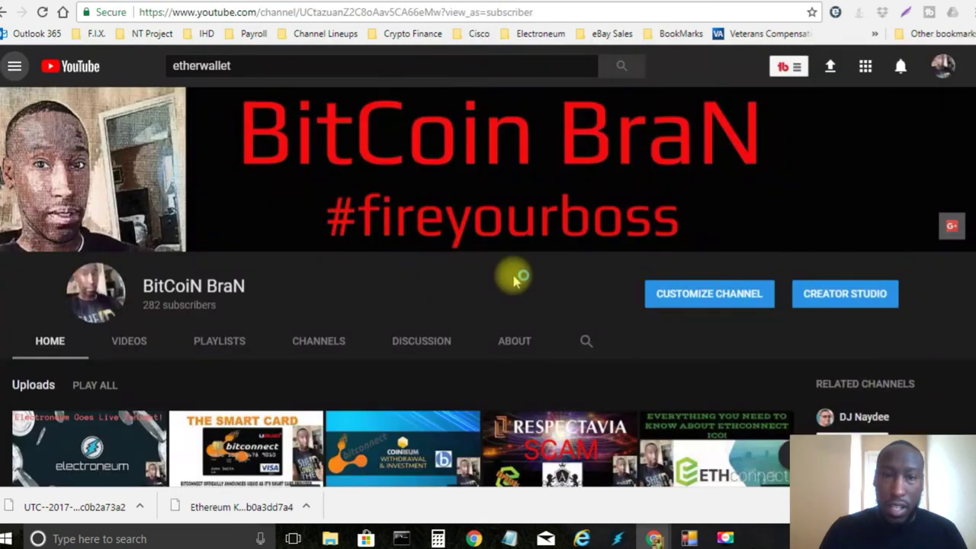